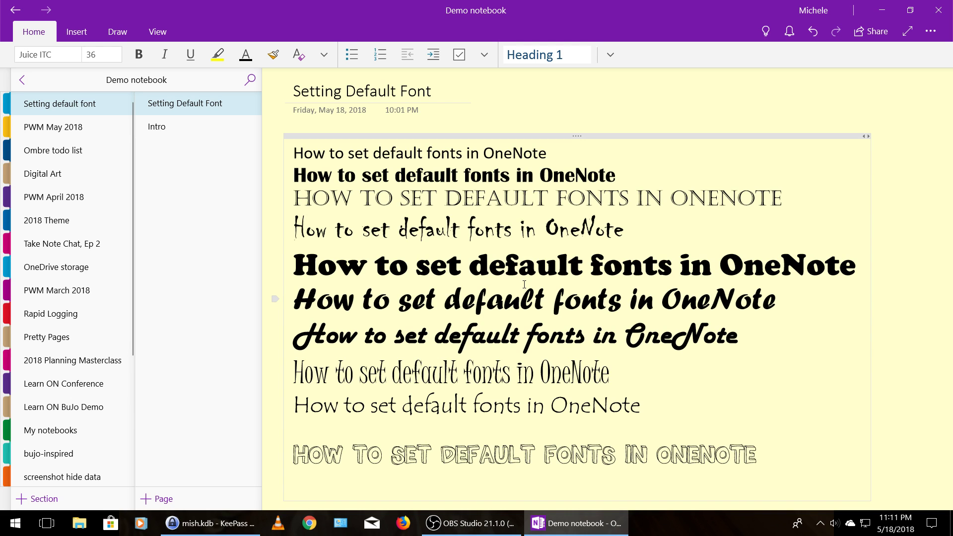
Step: Open the Intro page with its four-item agenda in the Demo notebook's Setting default font section
click(184, 128)
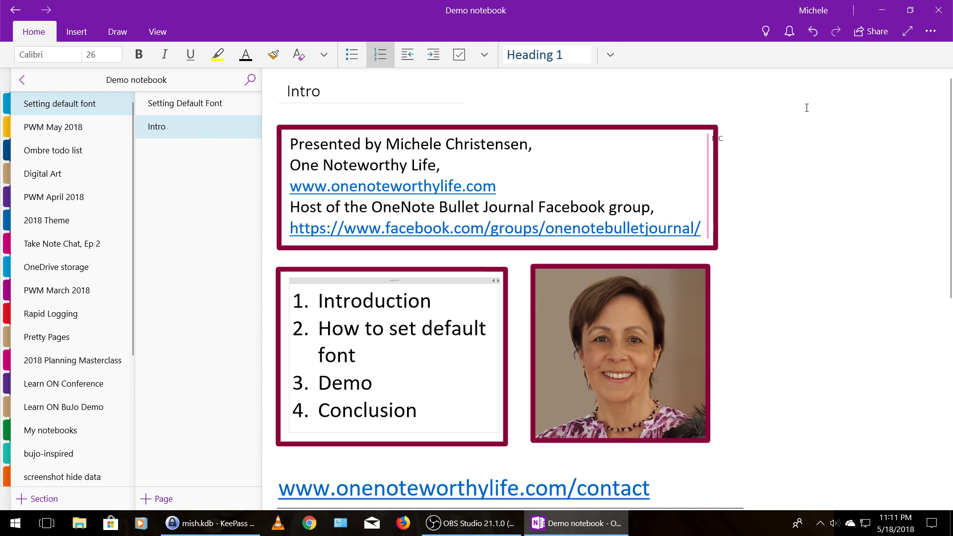
click(932, 33)
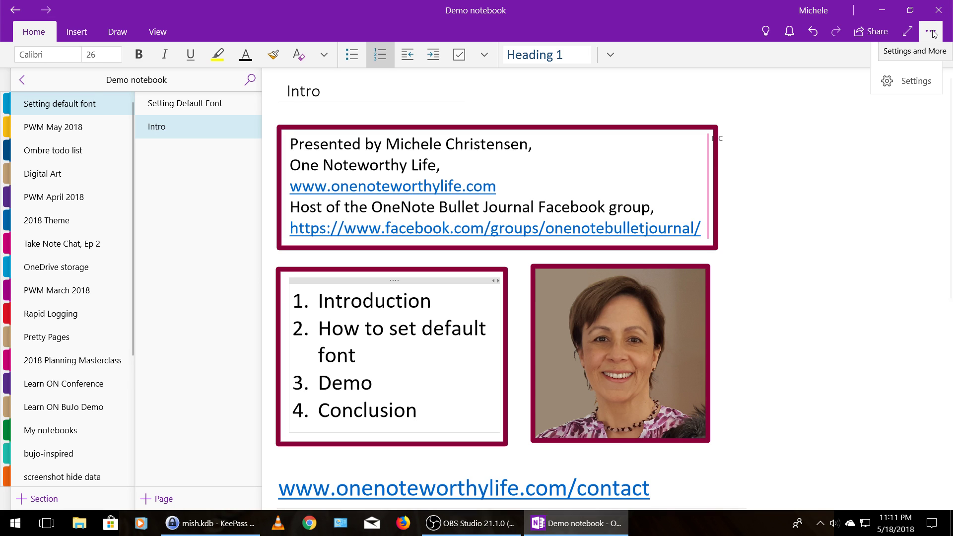
click(916, 80)
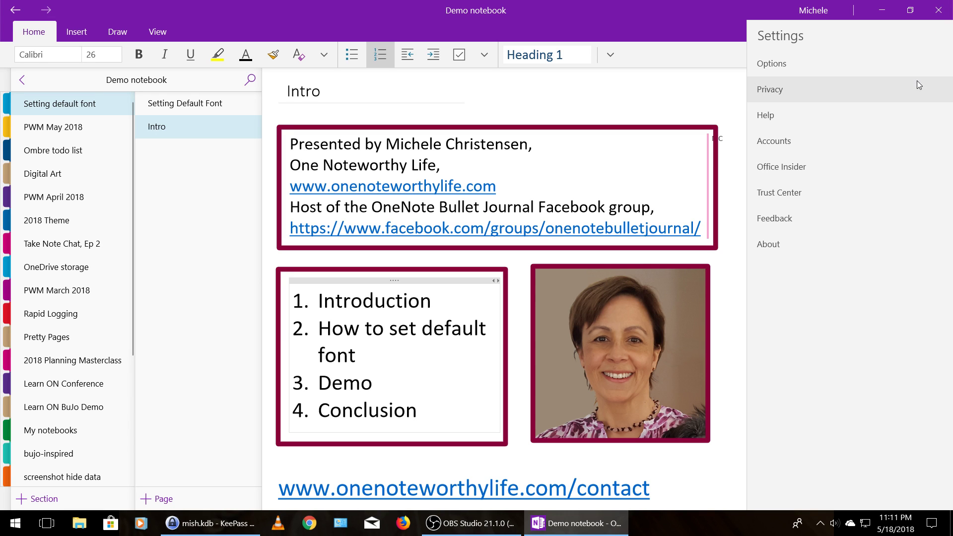
click(886, 66)
drag(939, 92, 931, 231)
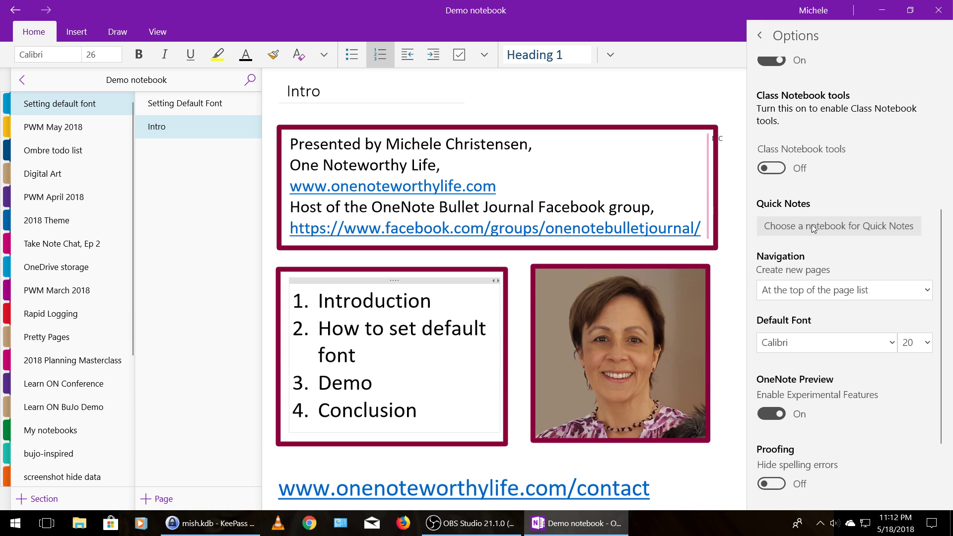
click(726, 100)
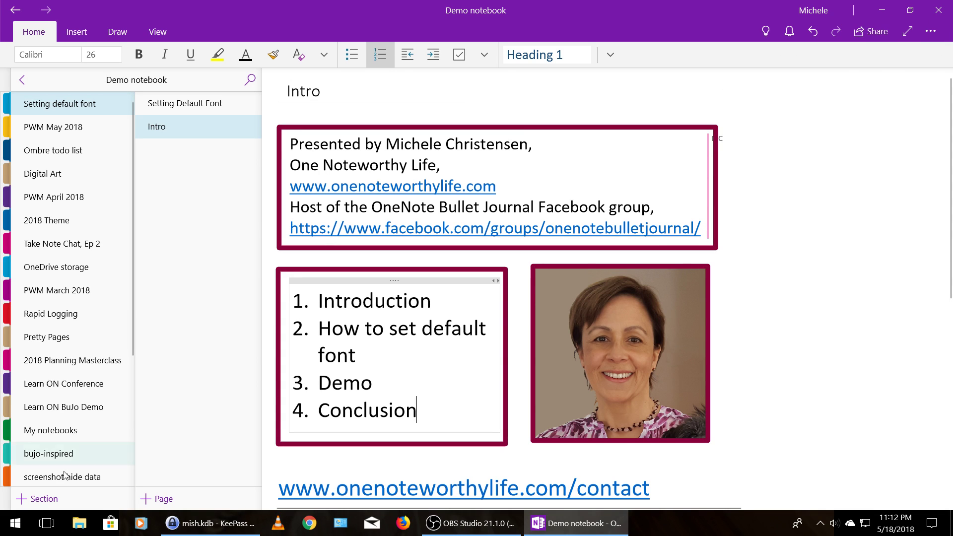
Step: Add a 'new page Calibri' page below Intro holding the note 'Type some text here' in Calibri 20
click(152, 505)
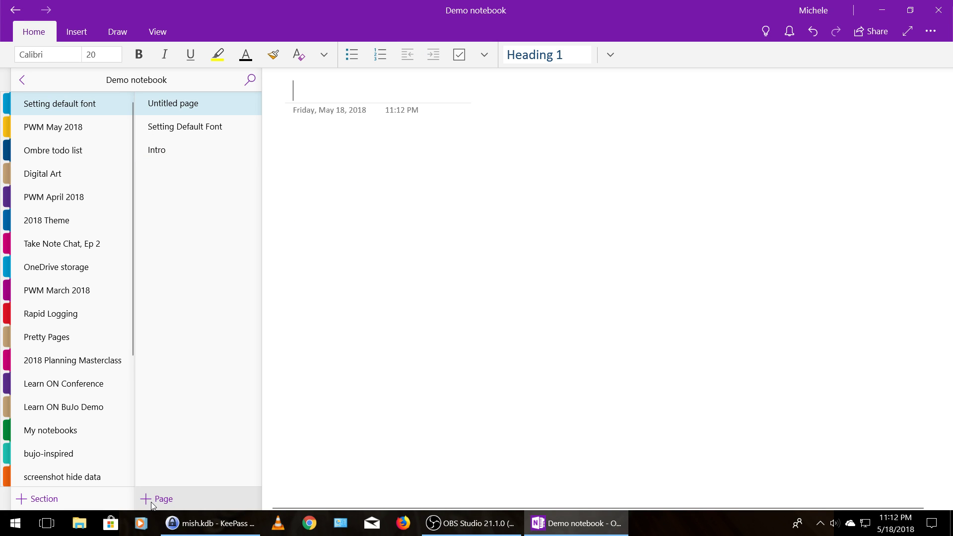
text(new pag)
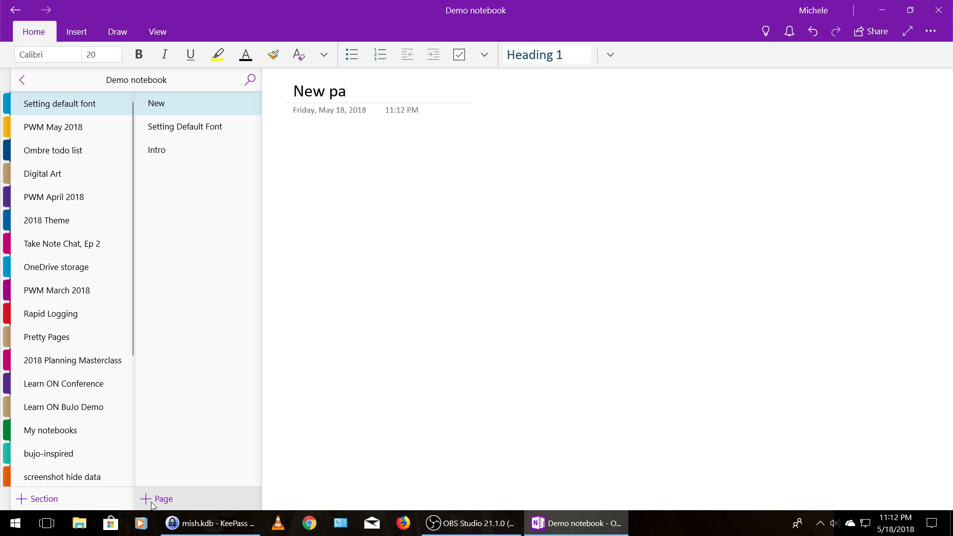
text(e Calibri)
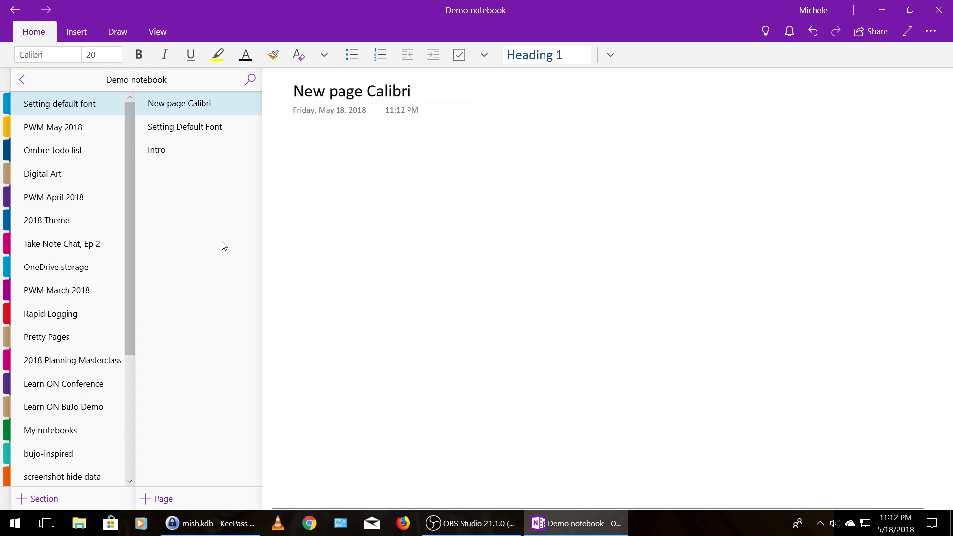
drag(234, 106, 226, 165)
click(313, 144)
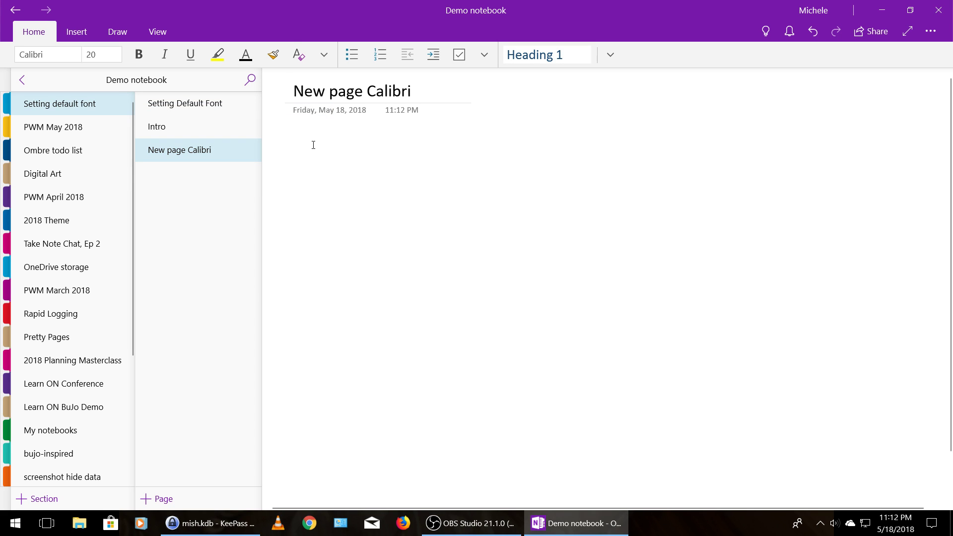
text(Type some t)
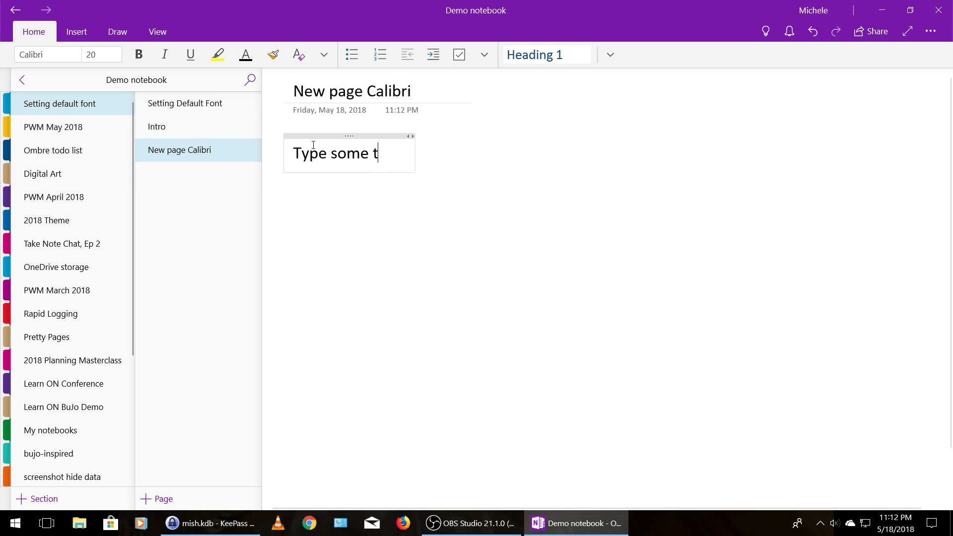
text(ext here)
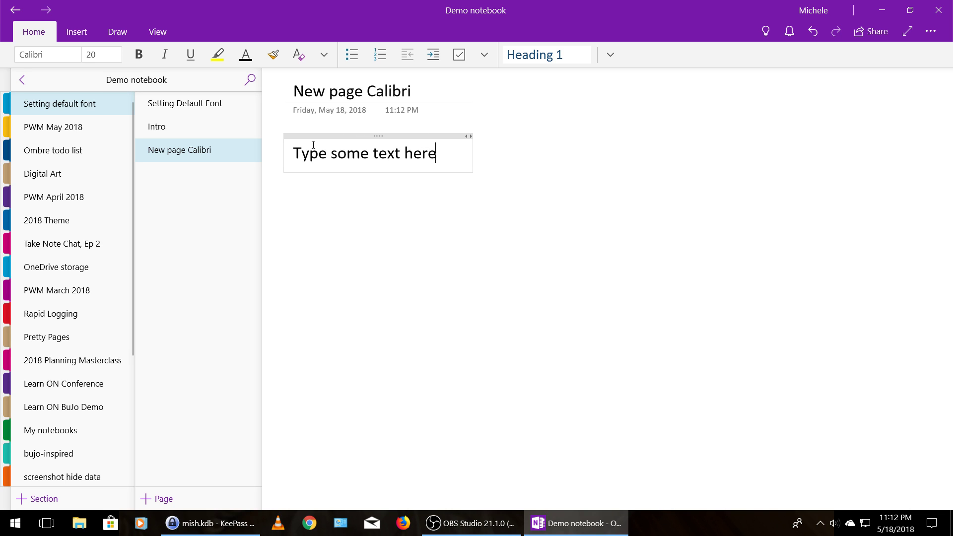
click(315, 135)
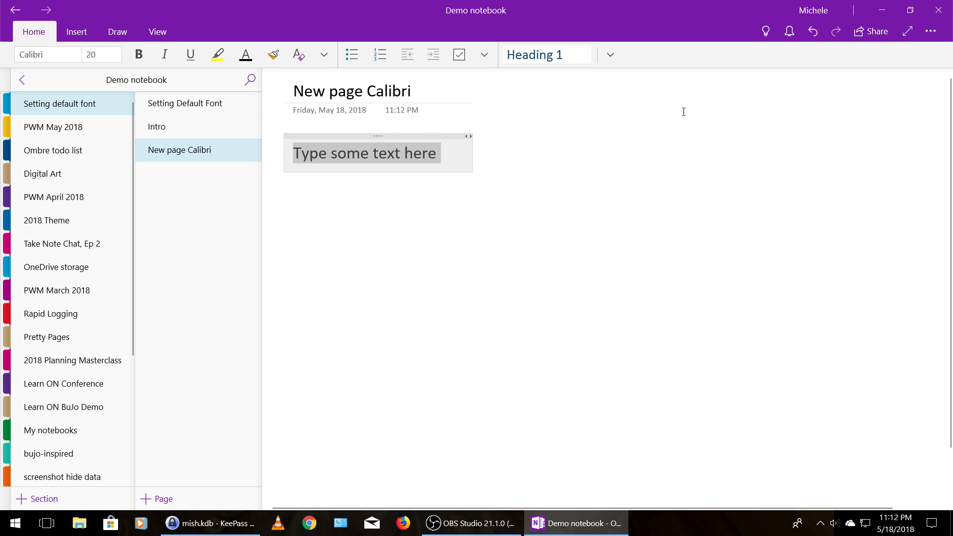
Step: Open OneNote's Settings > Options pane and scroll to the Default Font setting
click(933, 32)
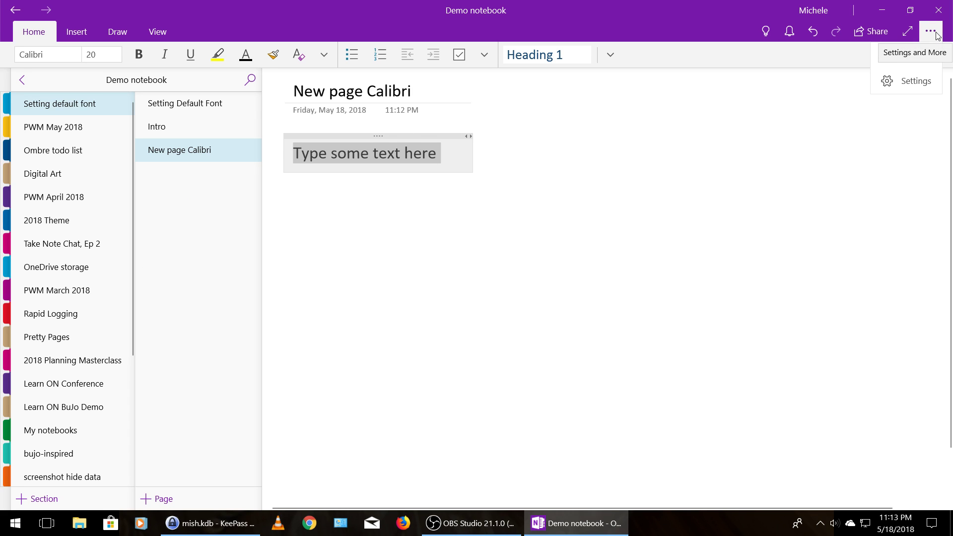
click(914, 85)
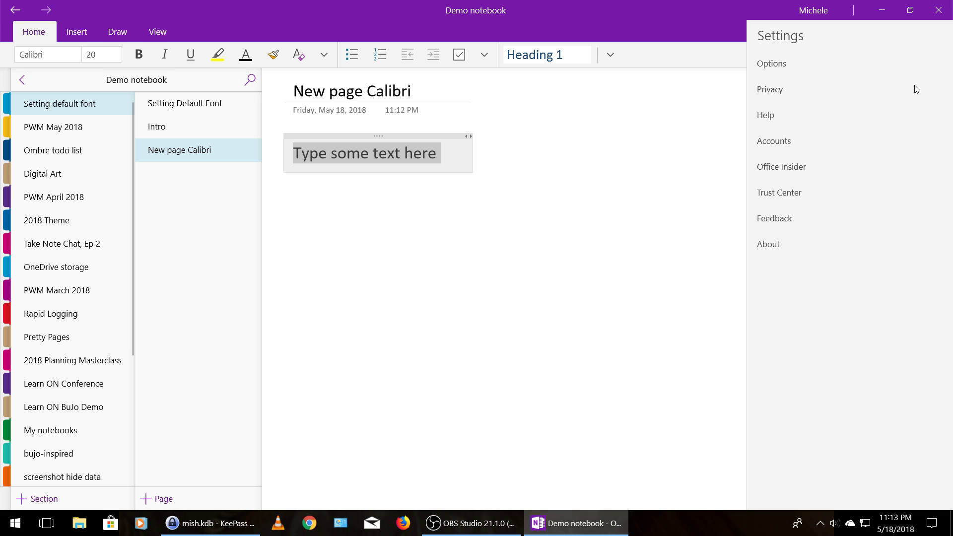
click(809, 64)
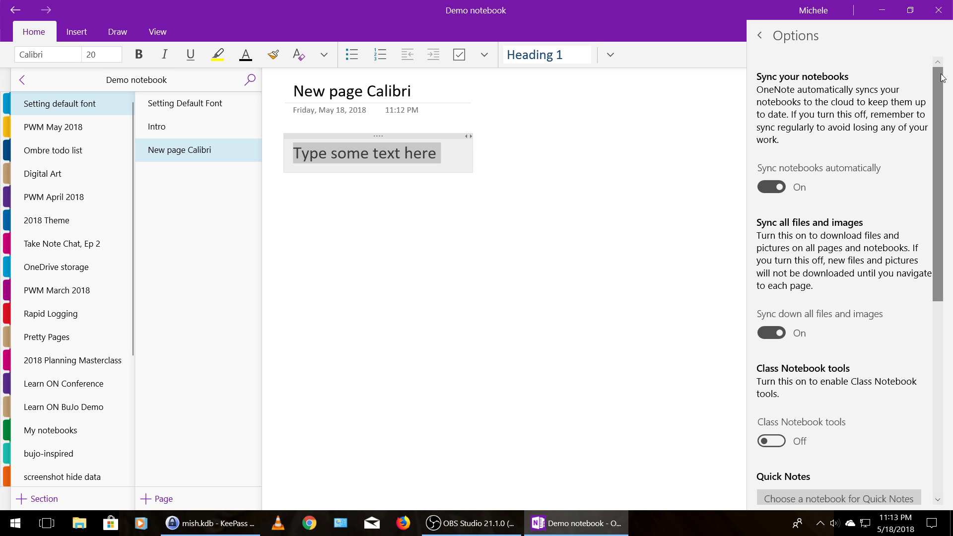
scroll(942, 103, down, 2)
scroll(942, 102, down, 5)
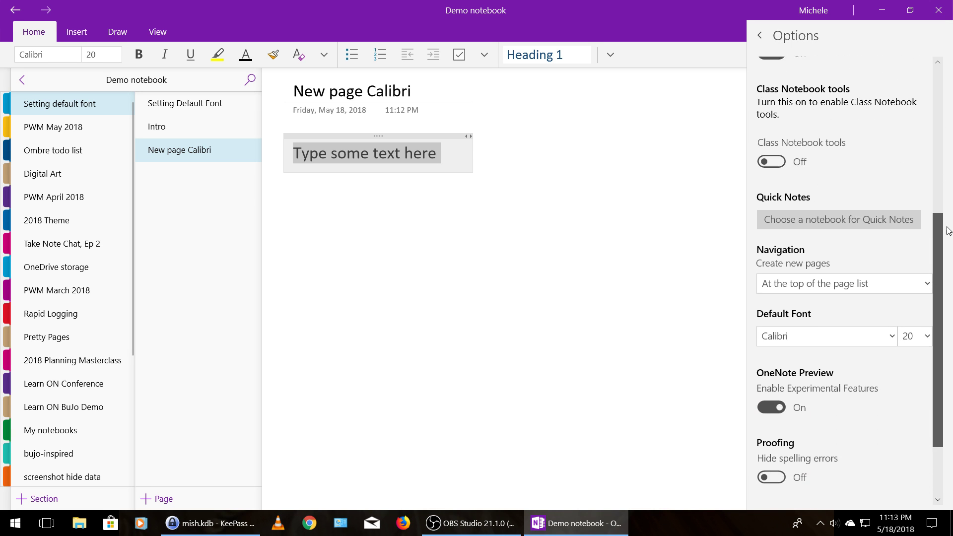
Step: Set the default font to Chiller, keeping size 20, and close the Options pane
click(891, 319)
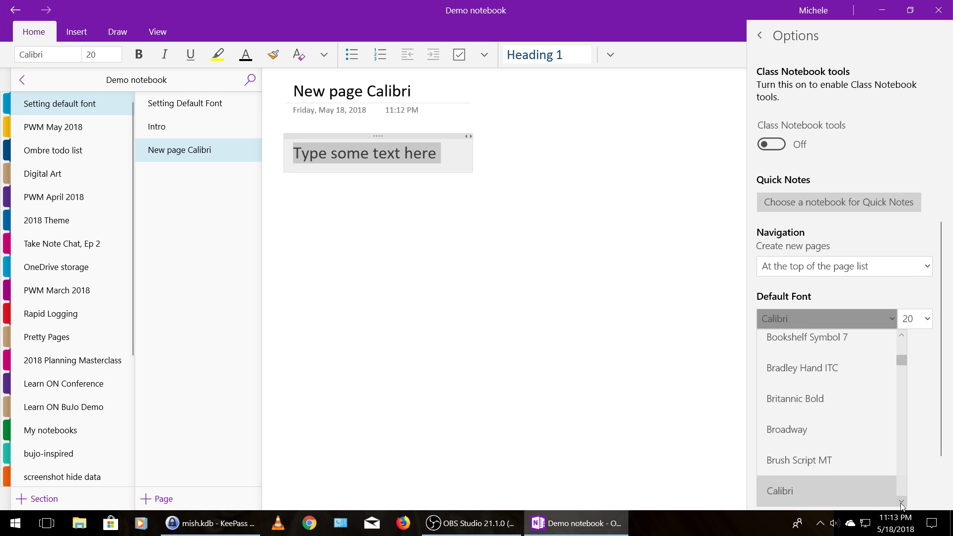
click(902, 504)
drag(902, 504, 902, 503)
key(Escape)
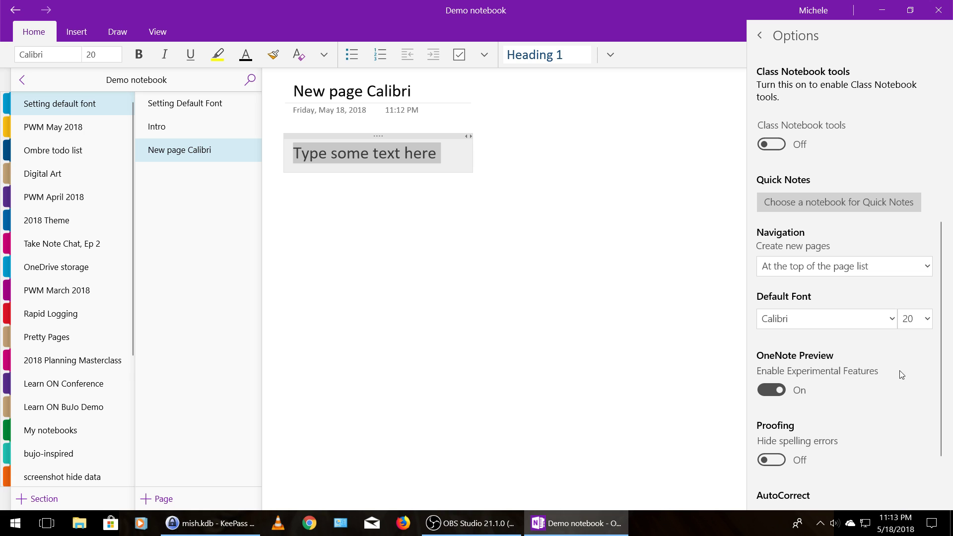
click(893, 322)
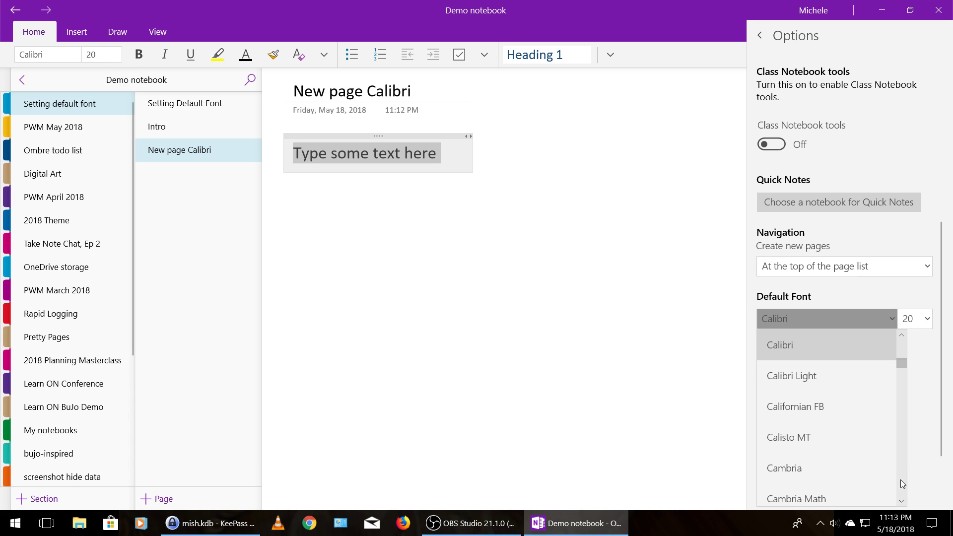
drag(902, 502, 901, 503)
key(Escape)
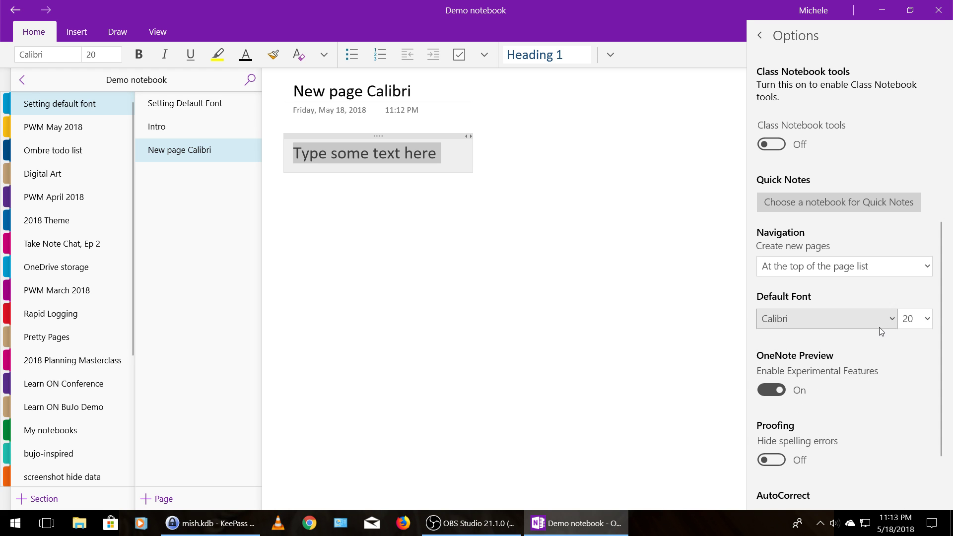
click(894, 322)
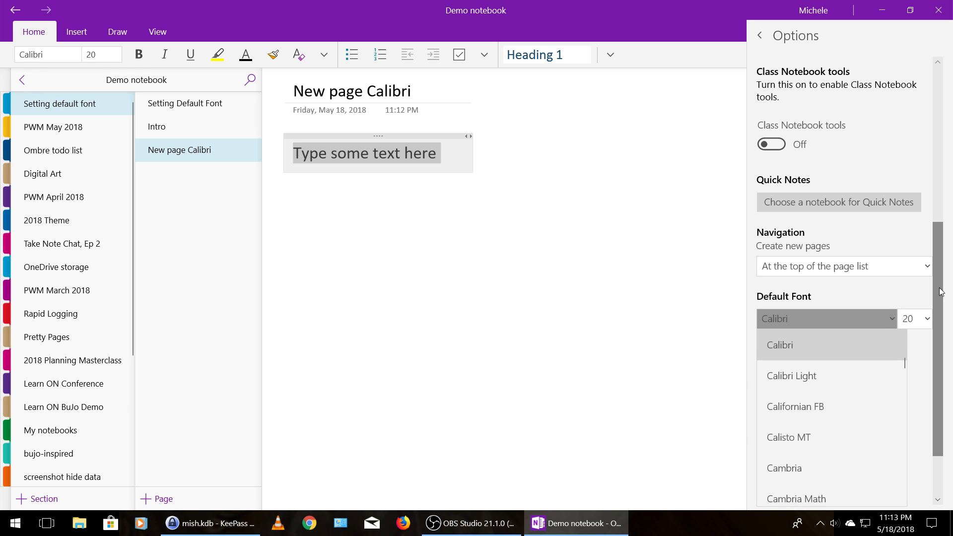
scroll(925, 342, down, 2)
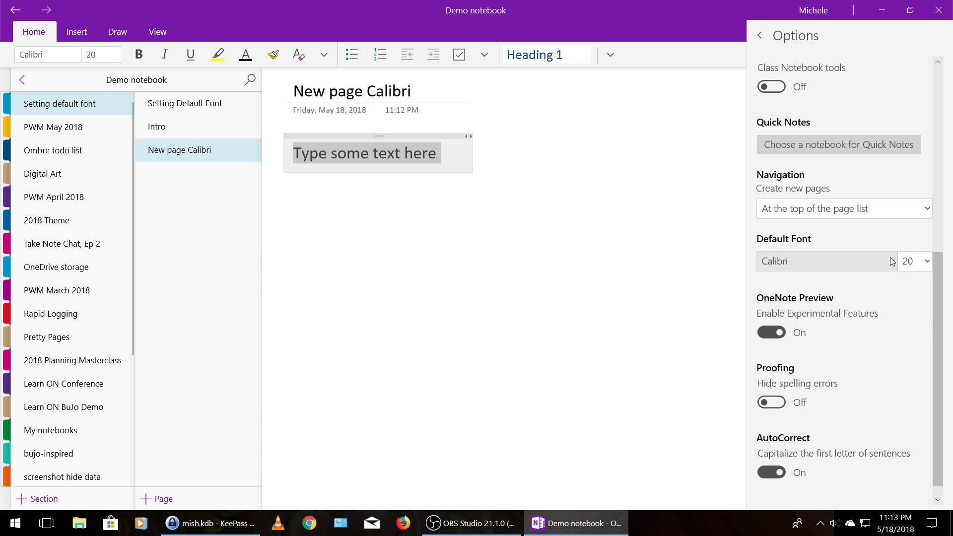
click(893, 261)
drag(902, 501, 902, 499)
click(874, 499)
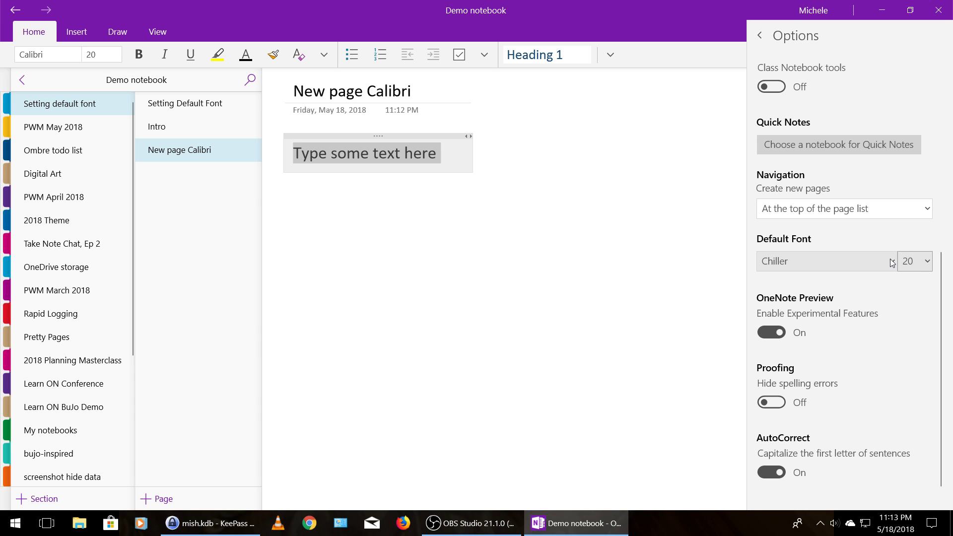
click(674, 265)
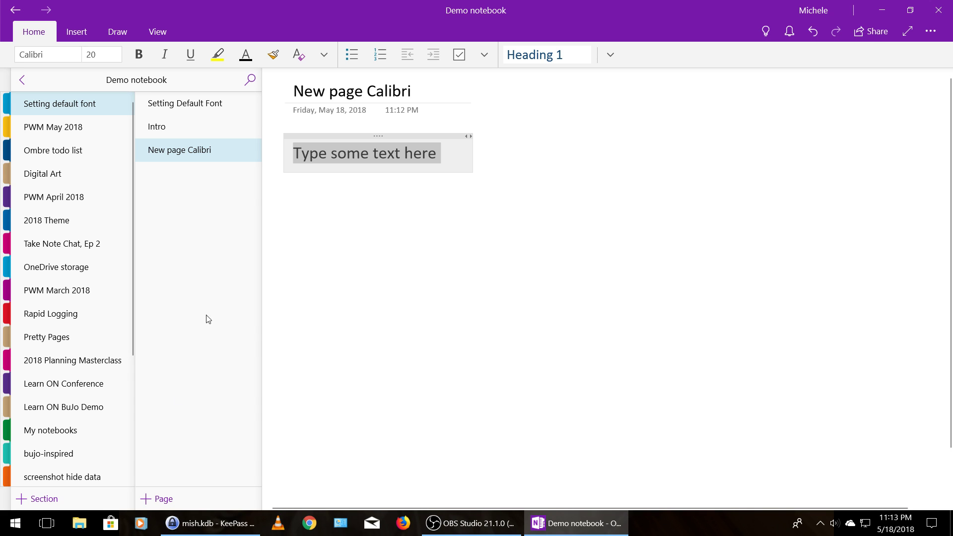
Step: Add a 'New Page Chiller' page at the end with the note 'This is the Chiller Font!' in Chiller 20
click(159, 499)
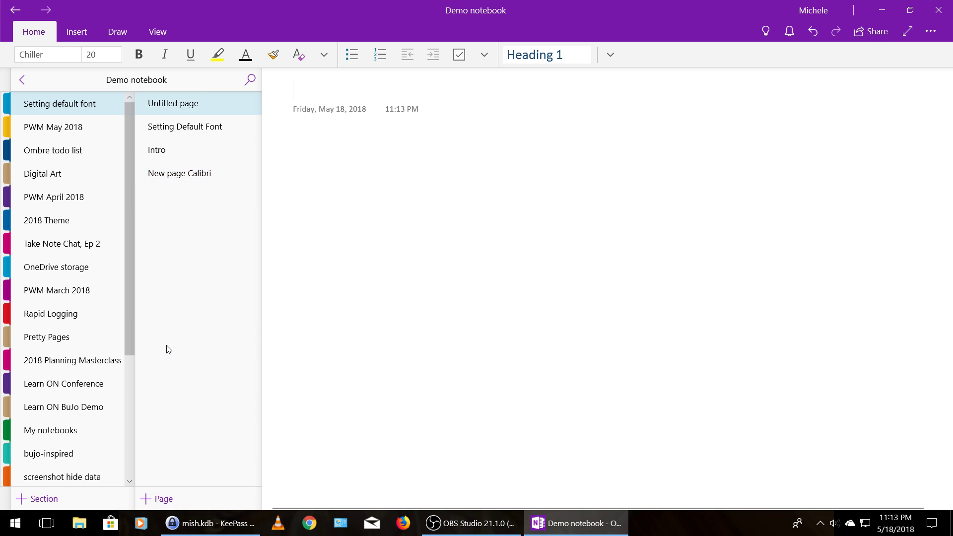
drag(205, 104, 201, 175)
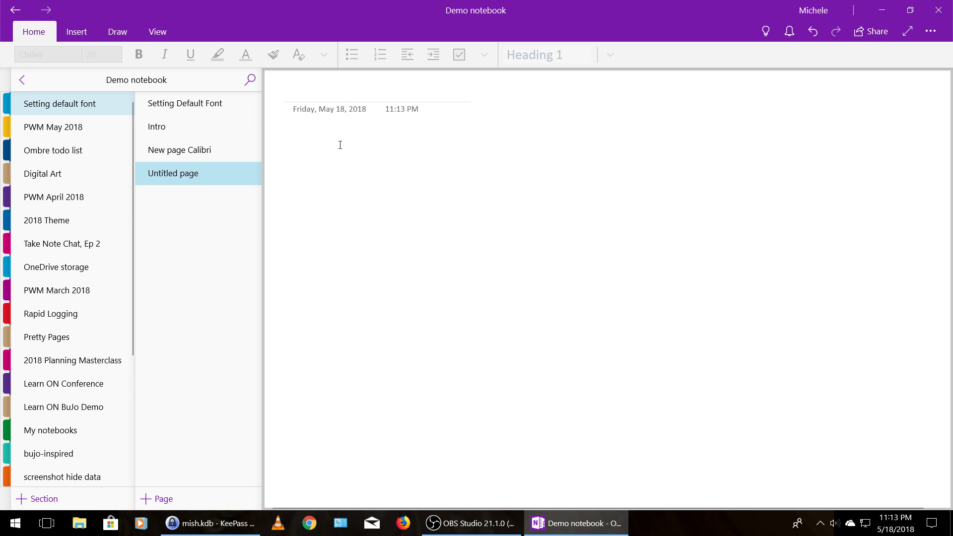
click(336, 89)
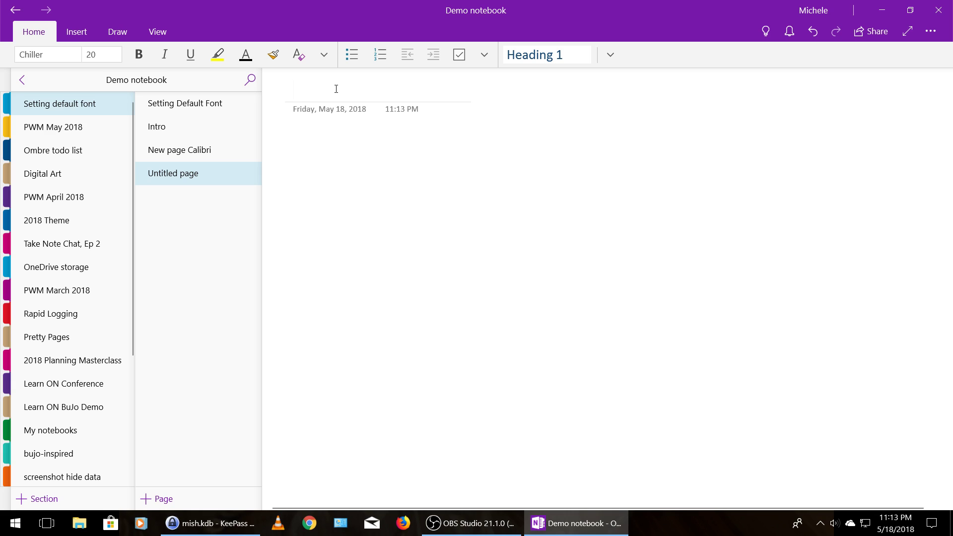
text(New Page)
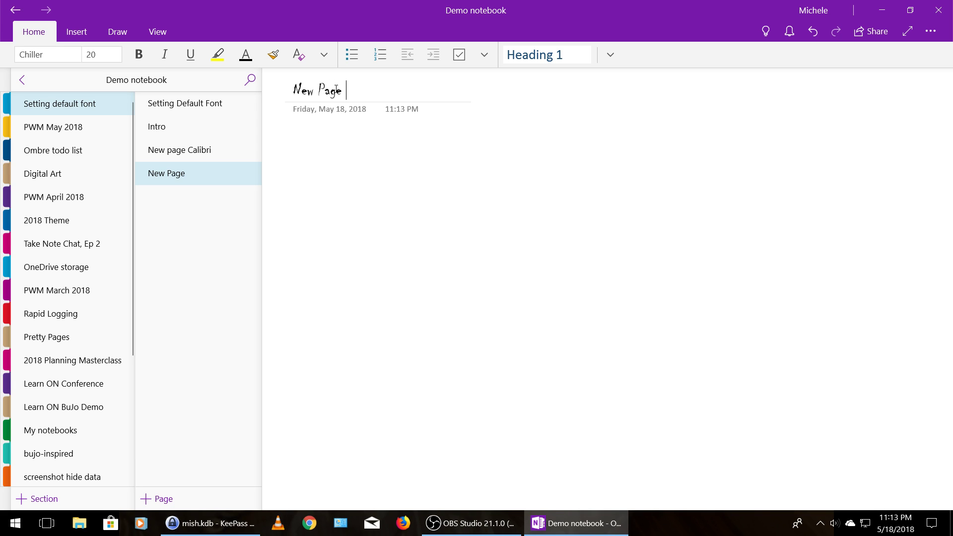
text( Chiller)
click(318, 151)
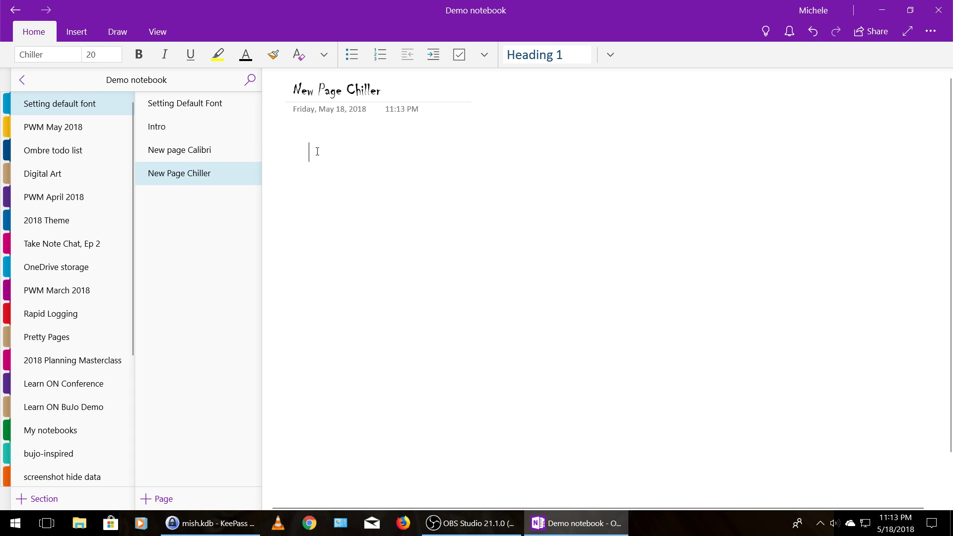
text(This is )
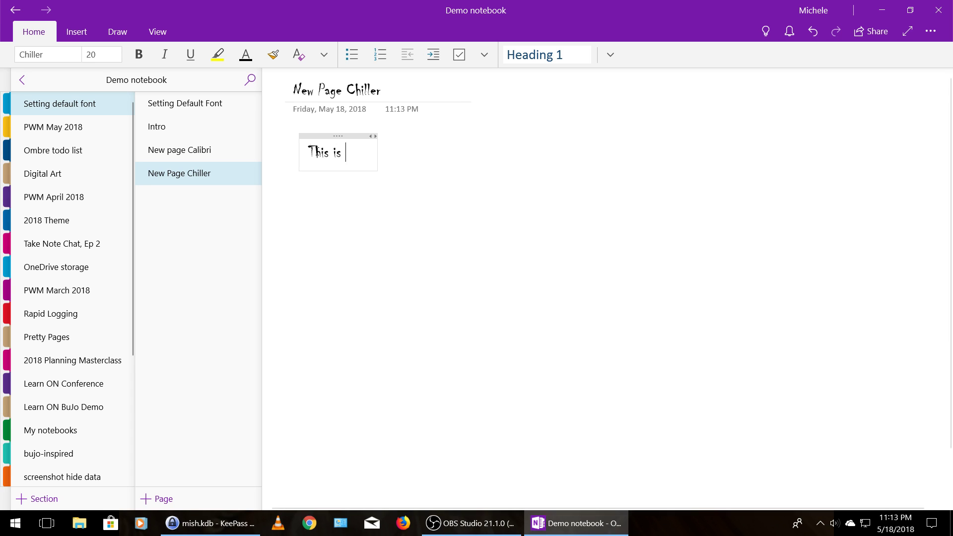
text(the Chiller )
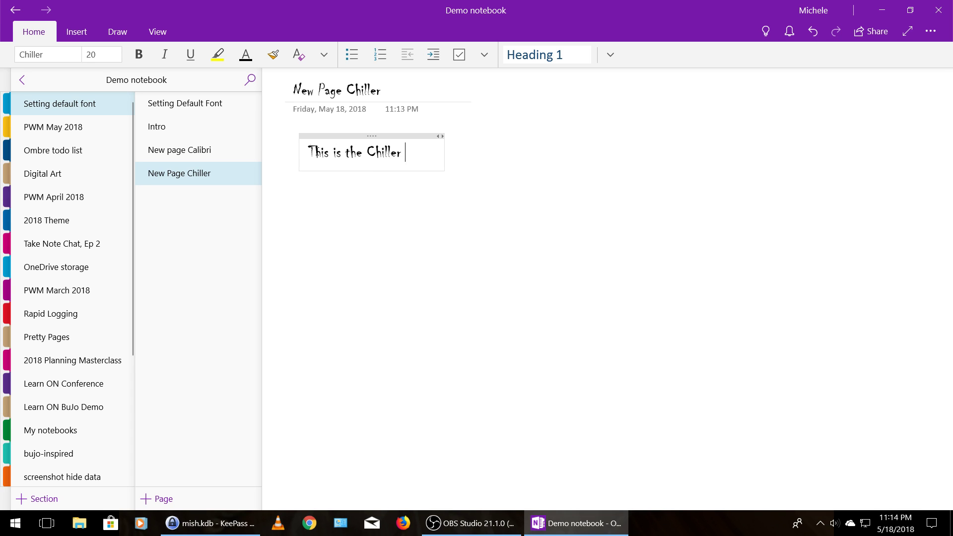
text(Font!)
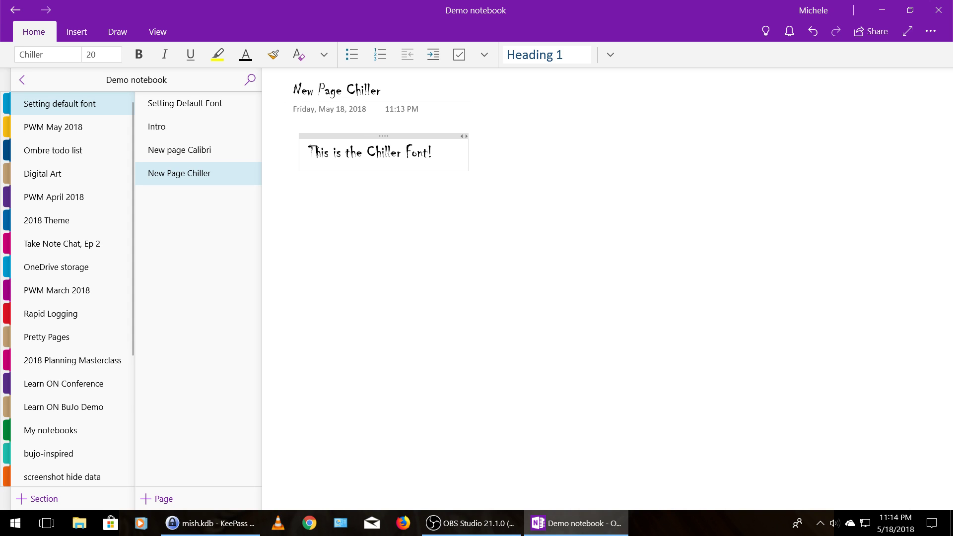
click(321, 135)
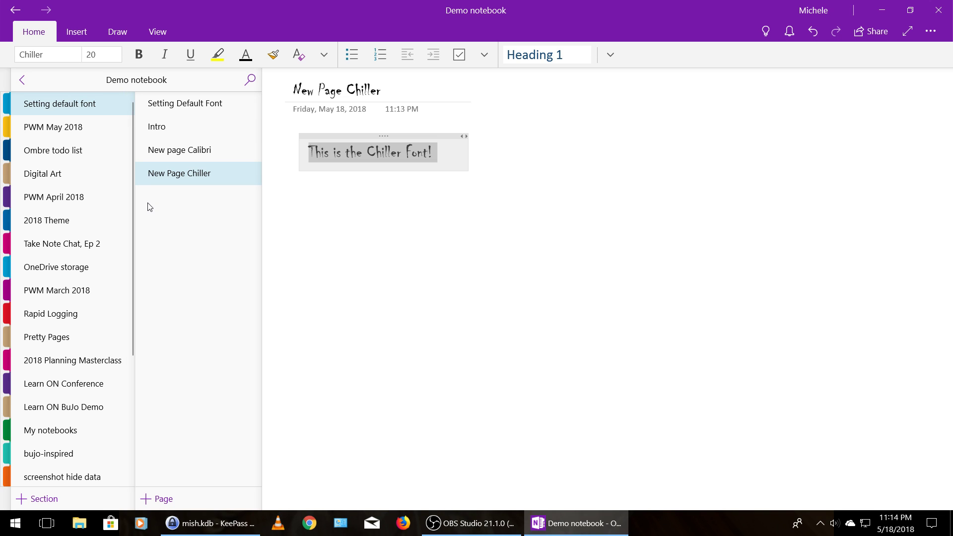
Step: In PWM May 2018, create page 'Chiller font demo' with the note 'Chiller font on a new page'
click(79, 130)
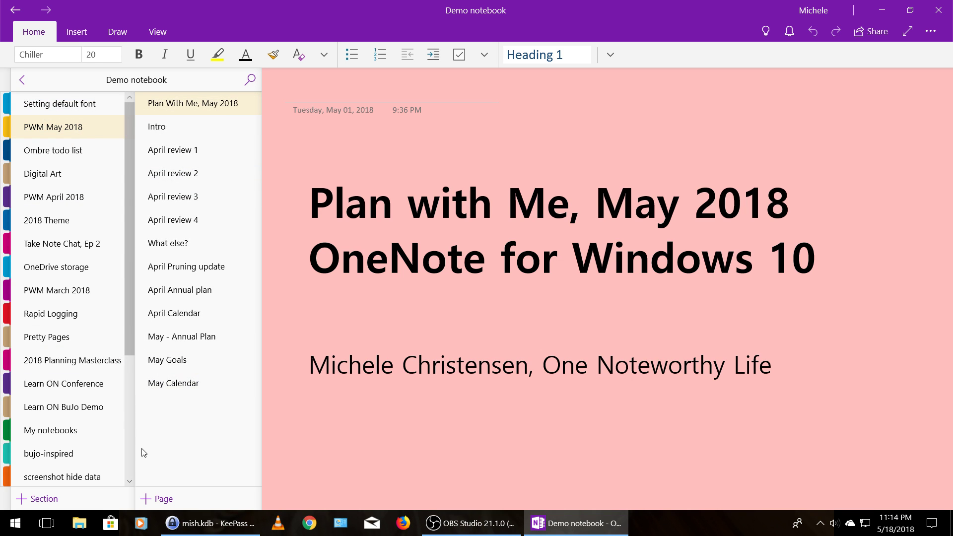
click(157, 500)
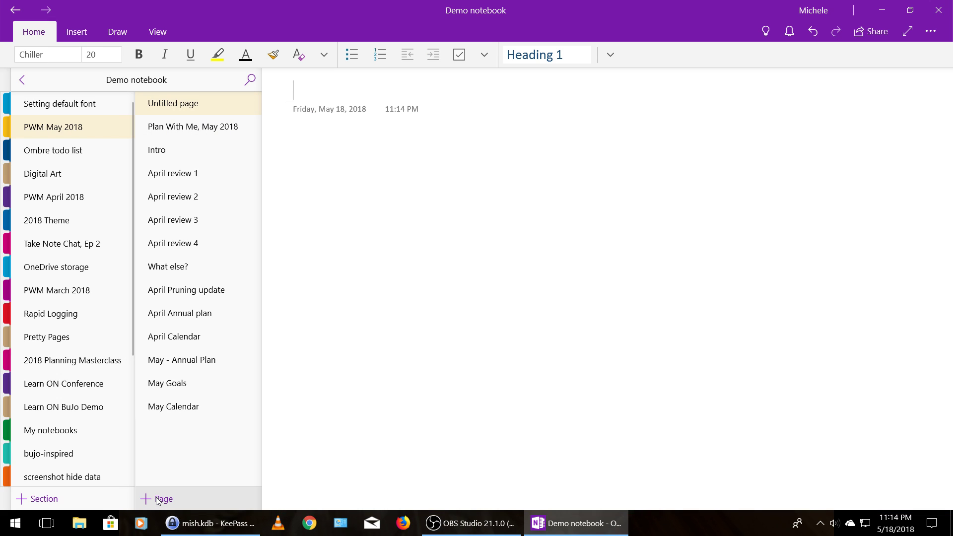
text(Chiller font don)
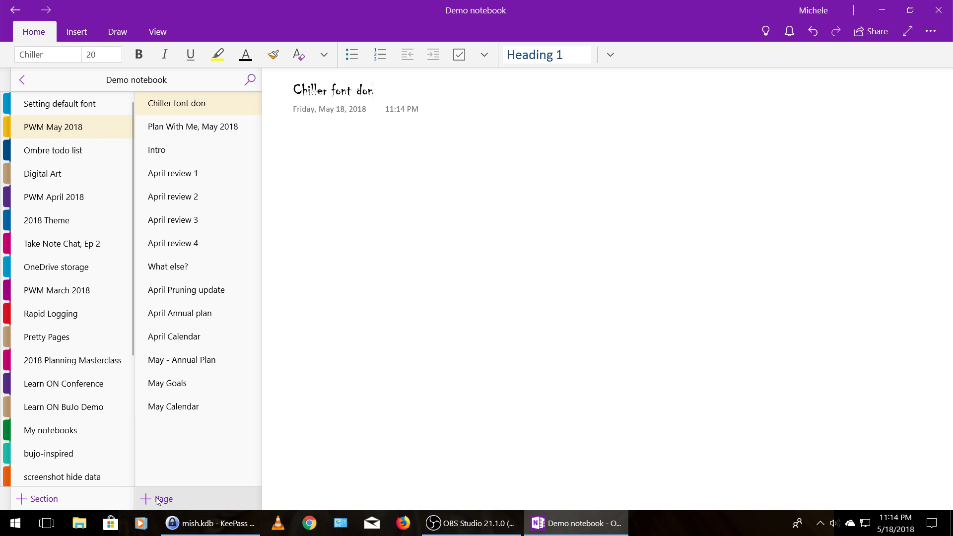
key(BackSpace)
key(BackSpace)
text(emo)
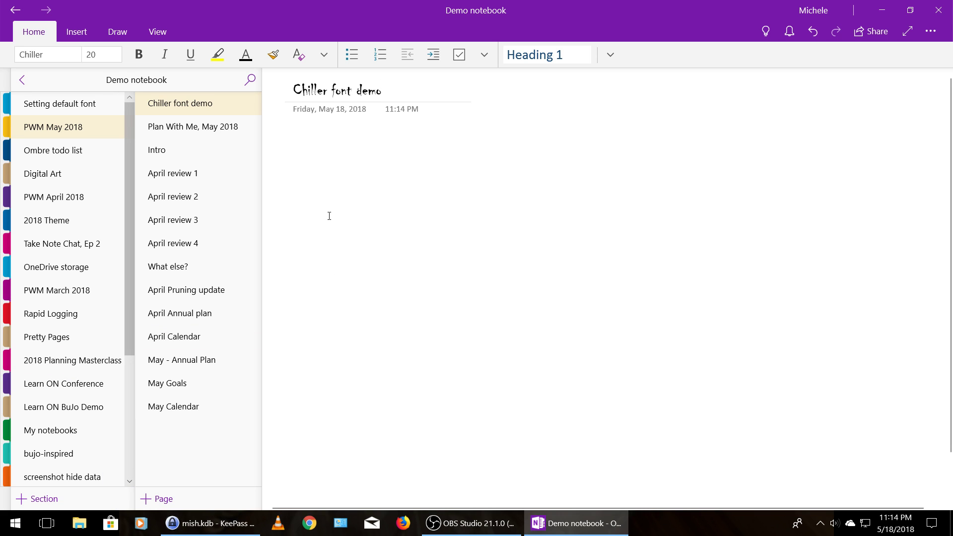
key(Return)
text(Chiller fon)
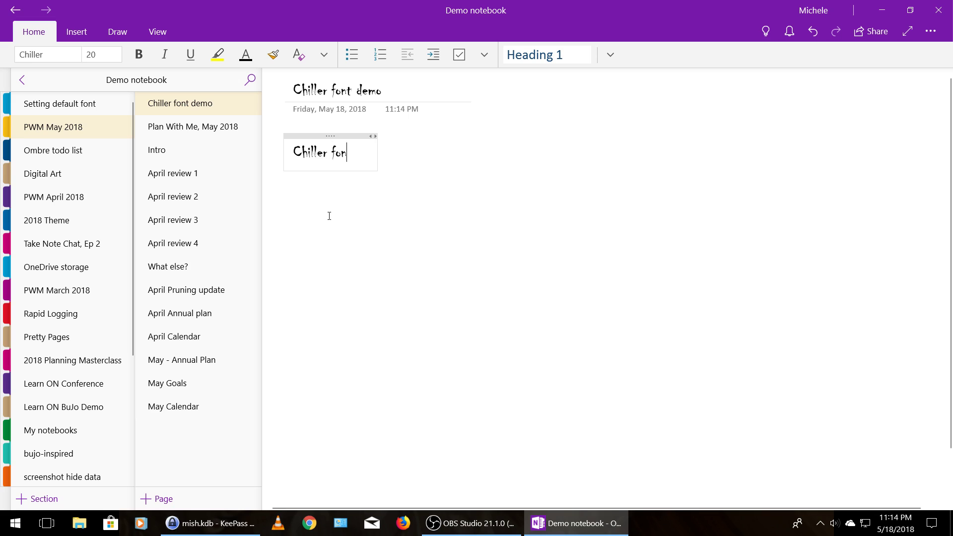
text(t on a new page)
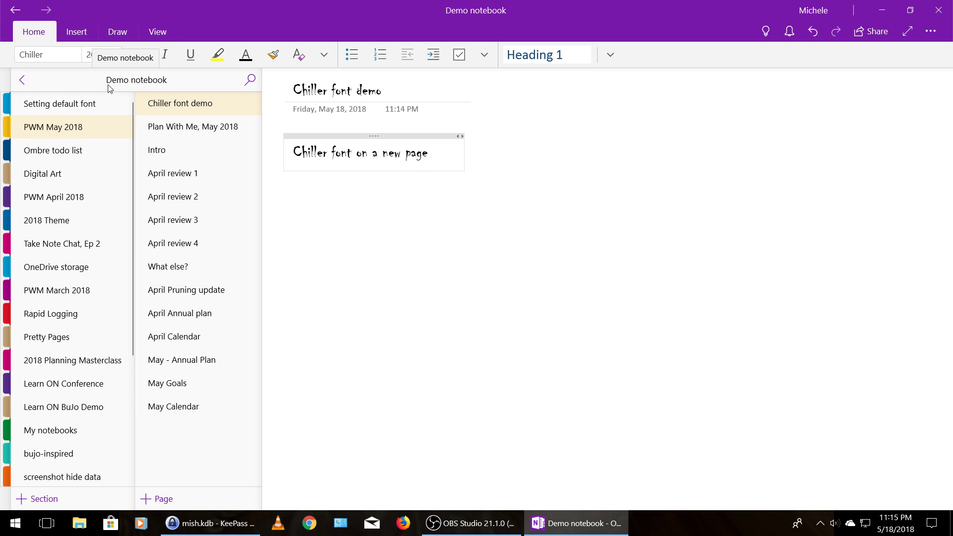
Step: In the Danny notebook, add page 'New page in Danny notebook' with note 'Danny is my dog' in Chiller 20
click(23, 81)
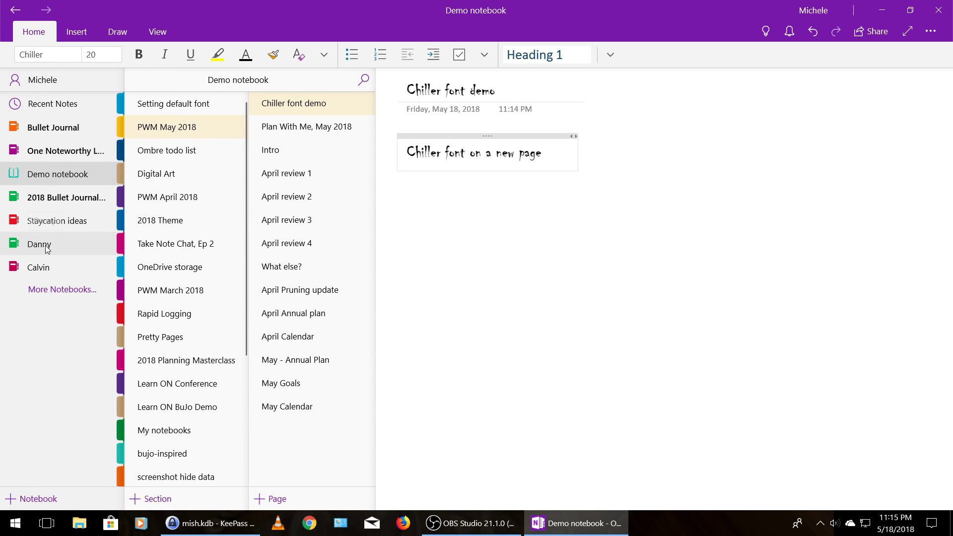
click(46, 248)
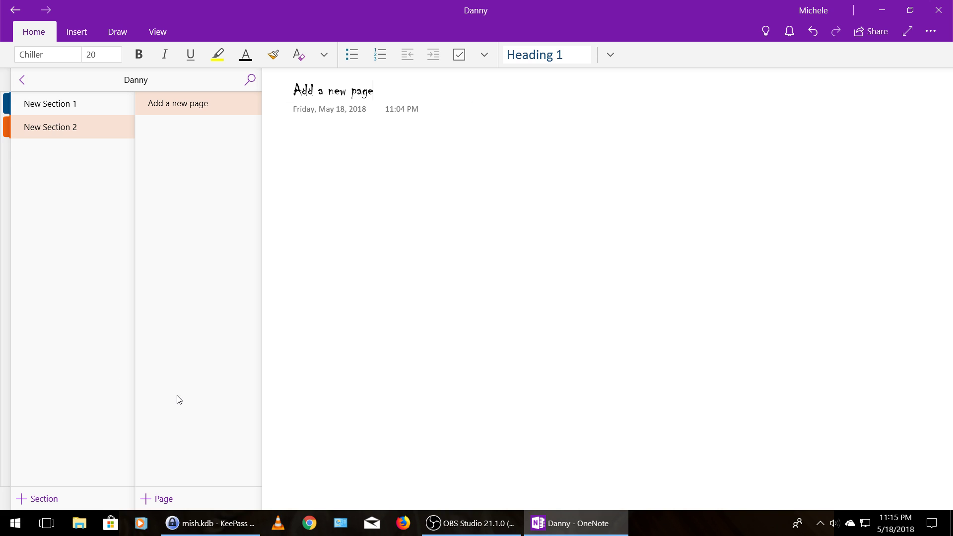
click(170, 500)
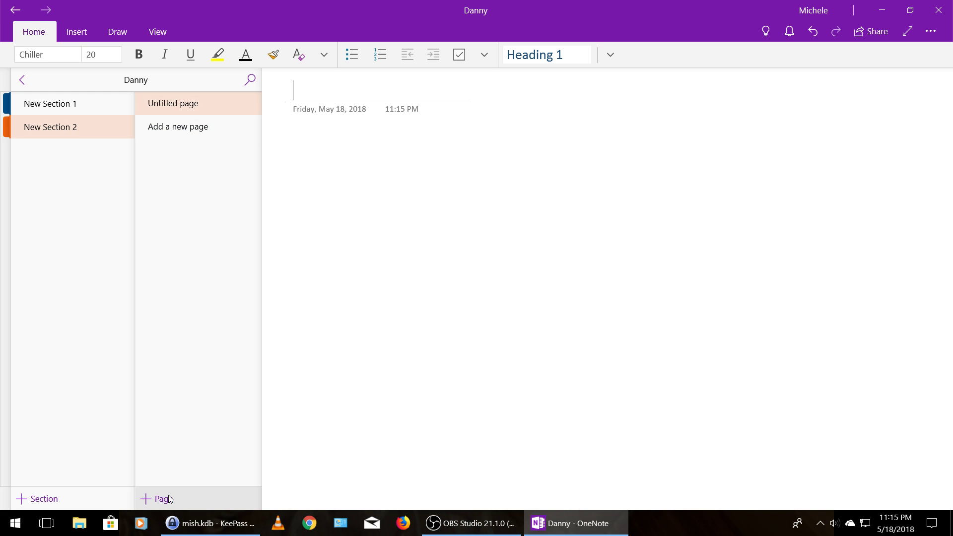
text(New page in Danny)
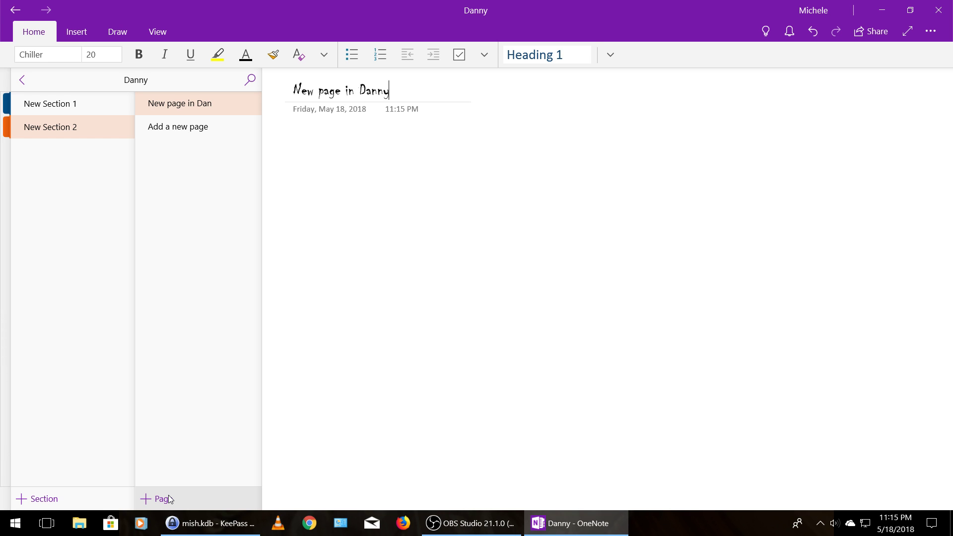
text( notebook)
key(Return)
text(Danny i)
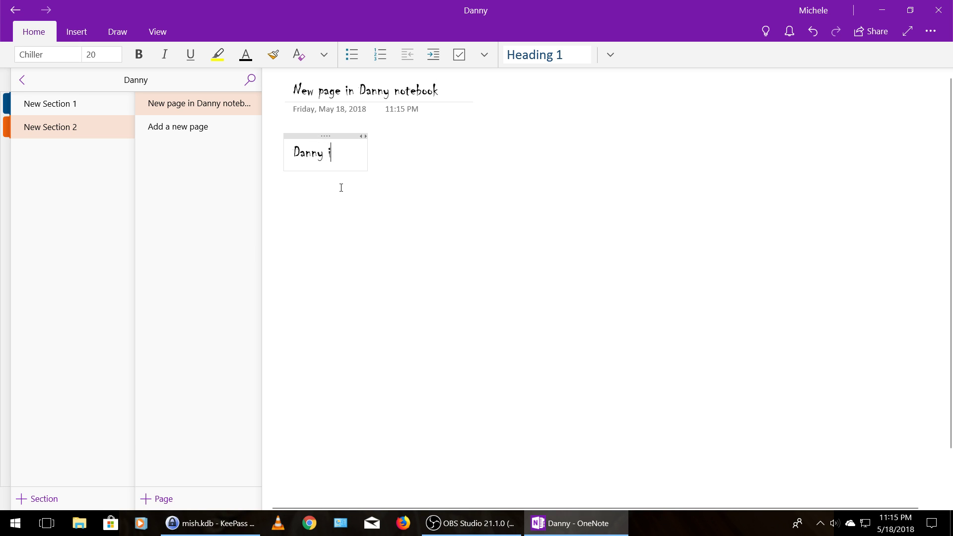
text(s my dog)
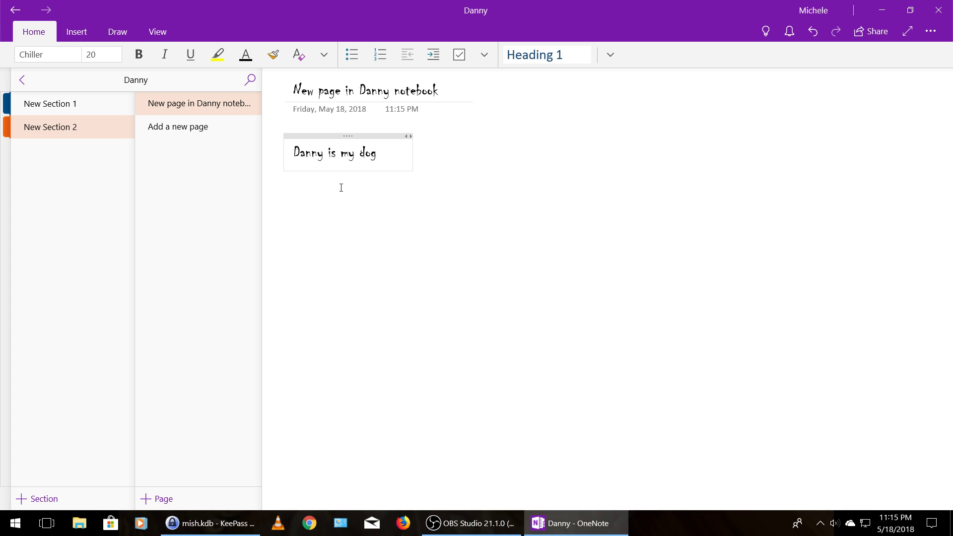
click(339, 135)
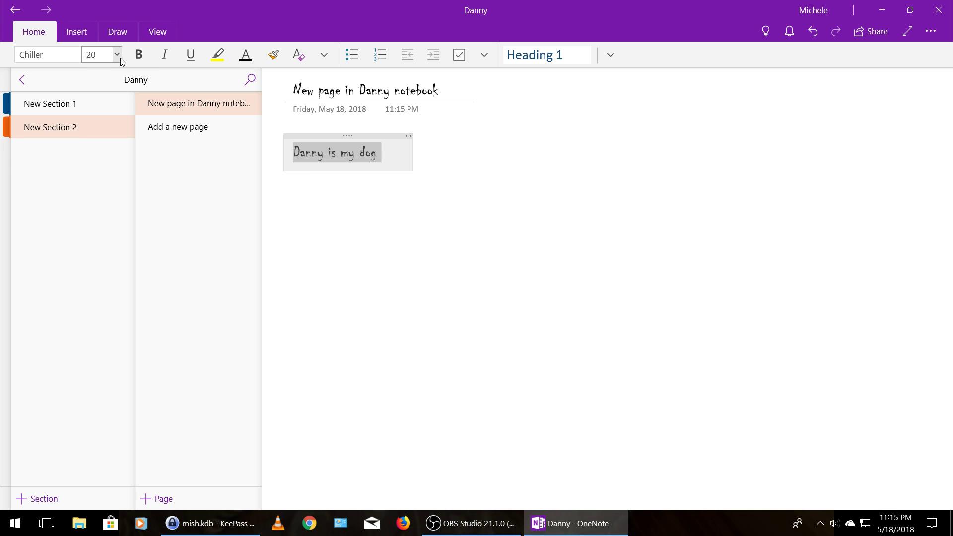
Step: In Settings > Options, set the default font to Calibri size 12 and close the pane
click(933, 32)
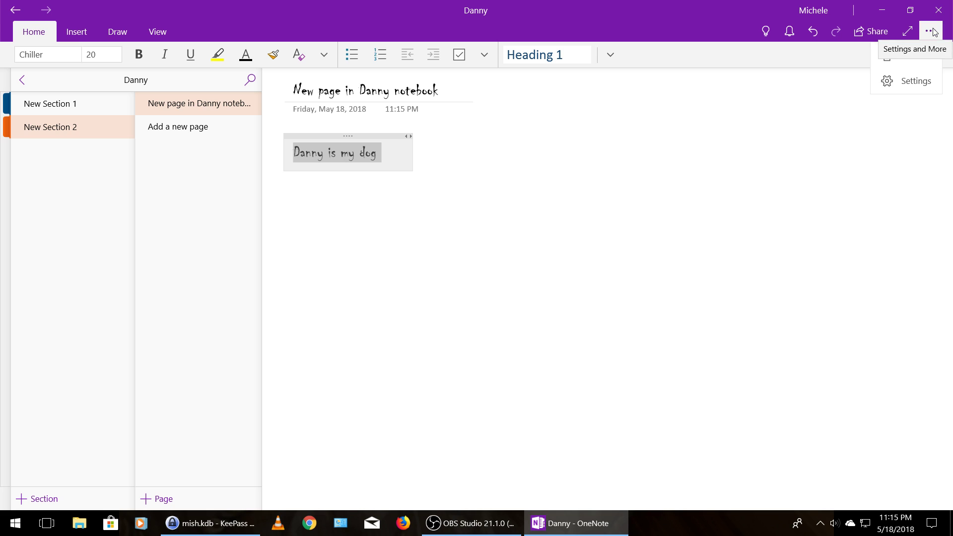
click(906, 82)
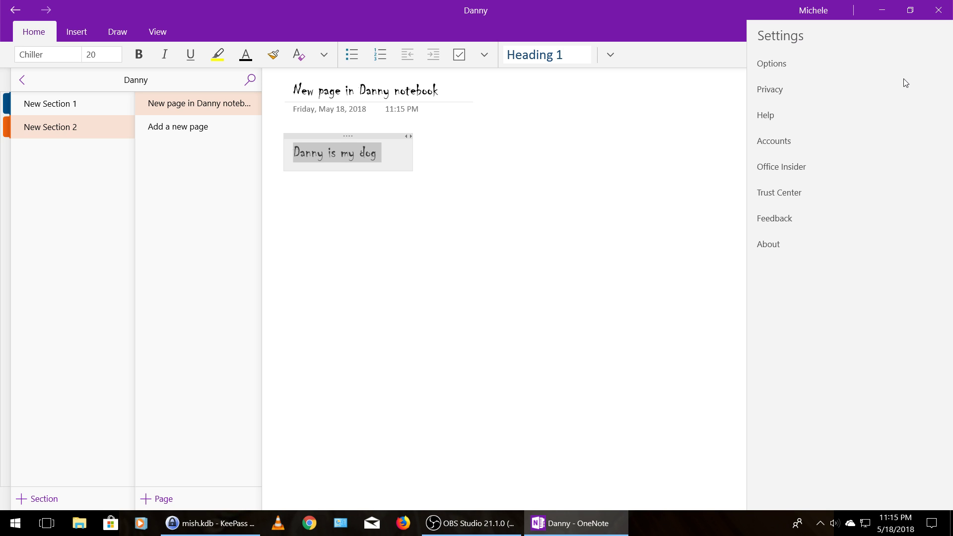
click(809, 67)
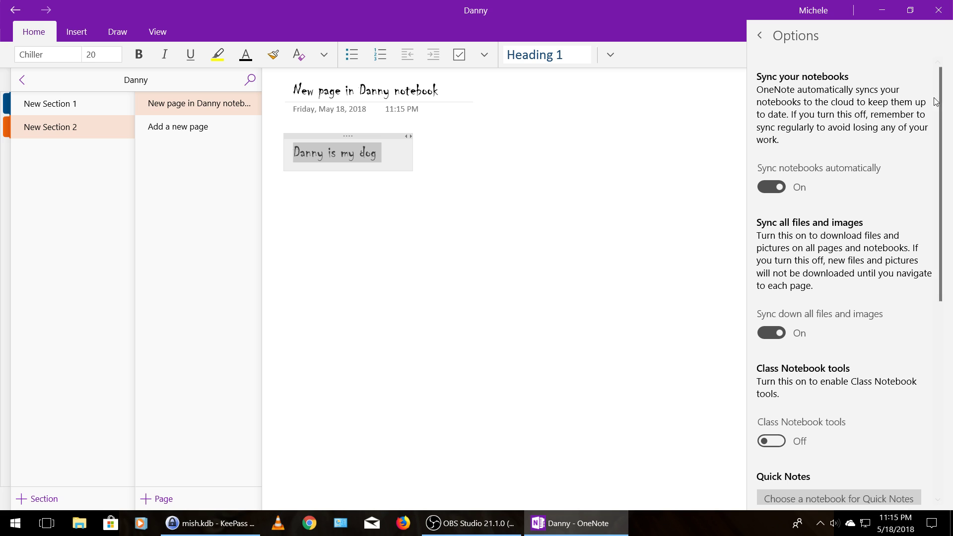
scroll(941, 139, down, 1)
scroll(941, 139, down, 7)
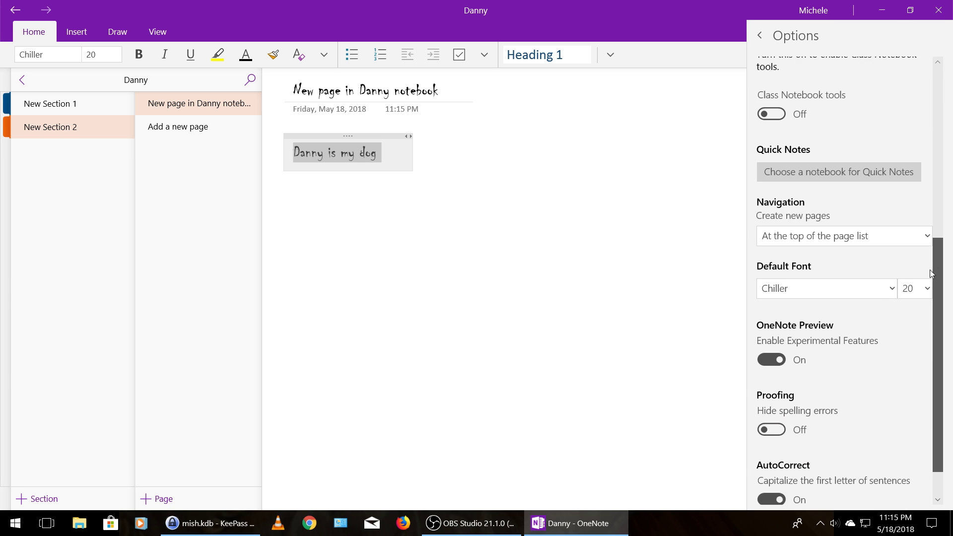
click(891, 246)
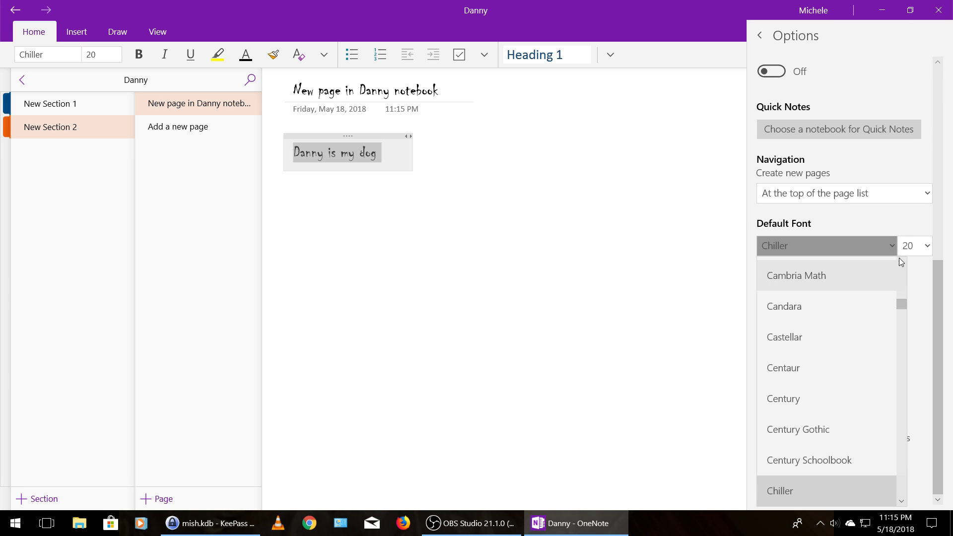
scroll(902, 263, up, 1)
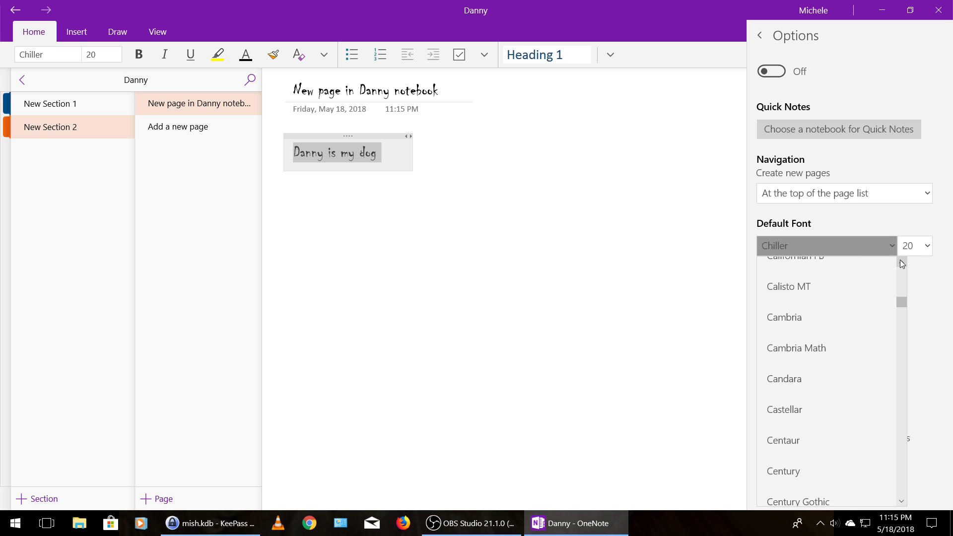
scroll(903, 264, up, 1)
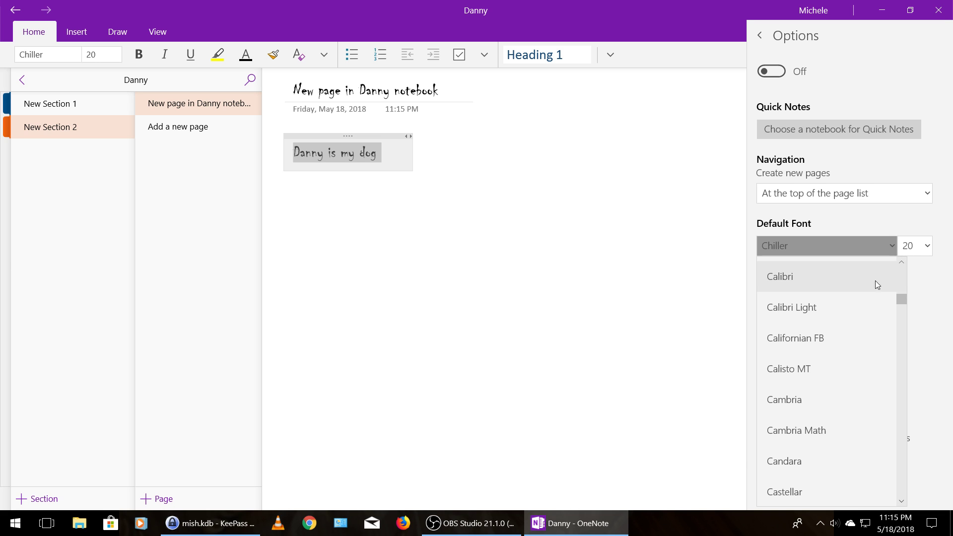
click(874, 281)
click(915, 246)
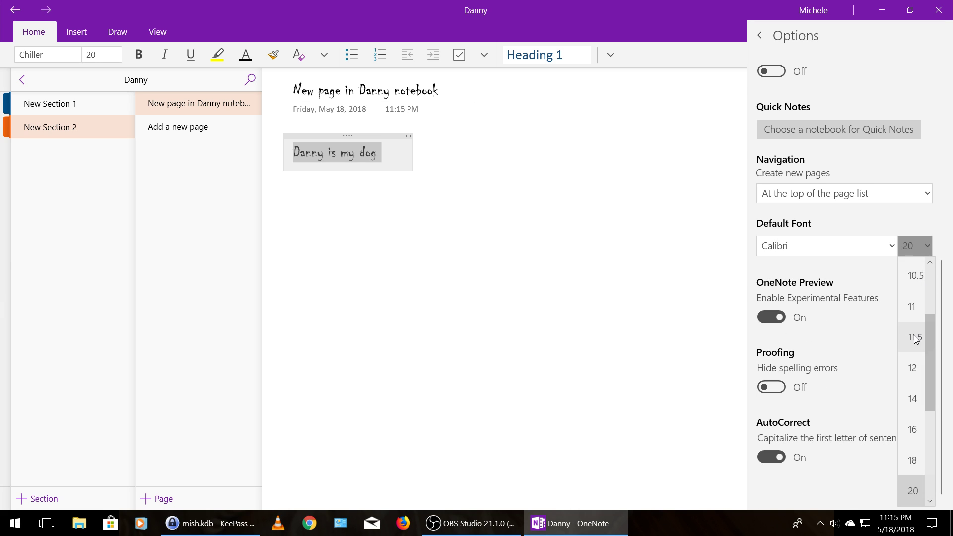
click(912, 368)
click(601, 345)
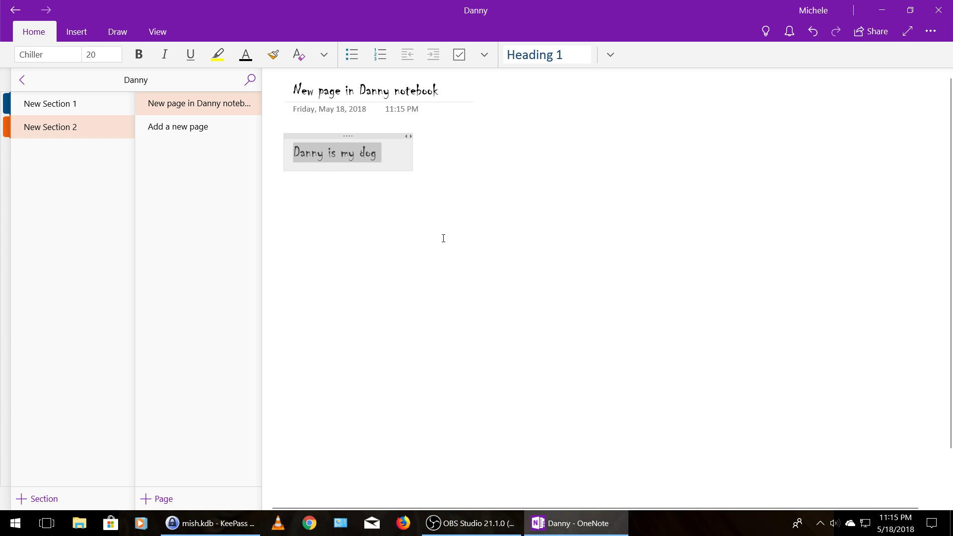
Step: Return to the Demo notebook's Setting default font section
click(21, 79)
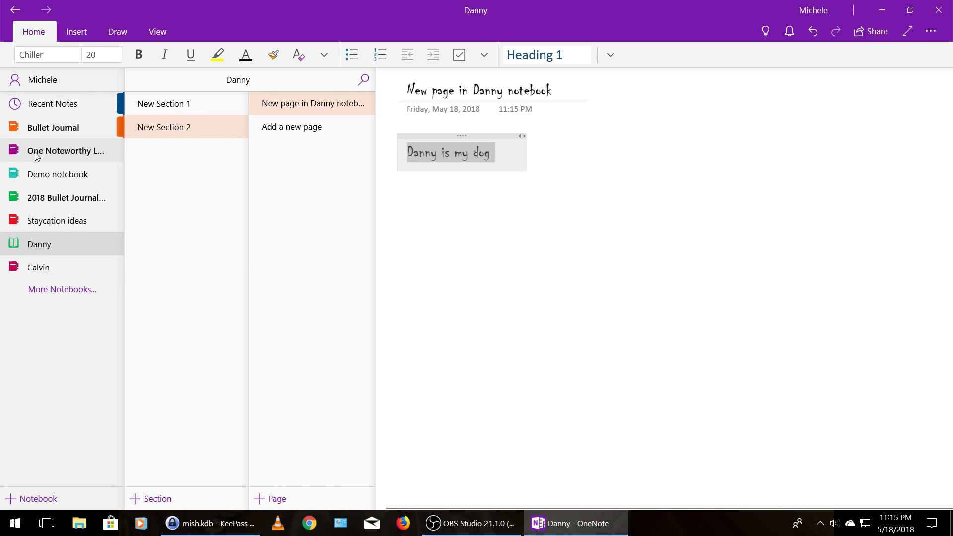
click(38, 176)
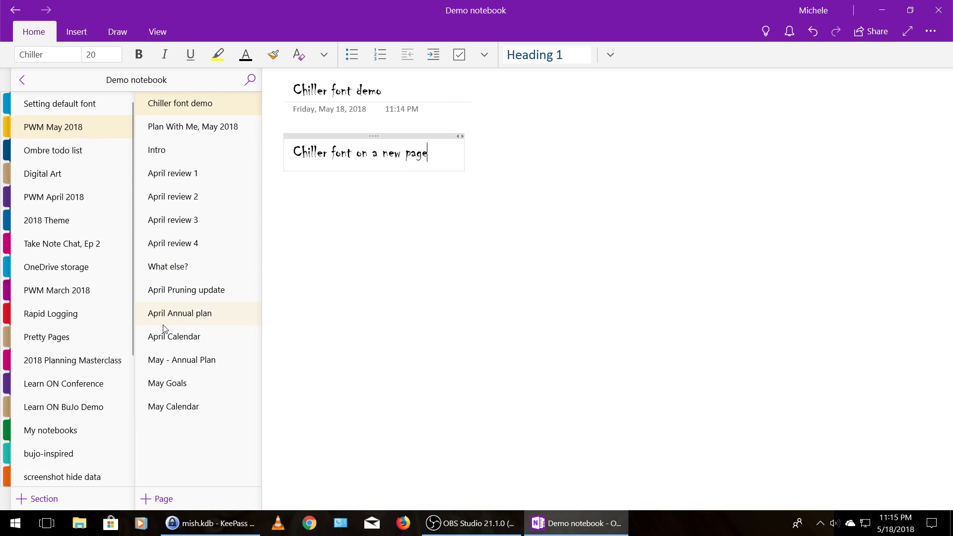
click(89, 105)
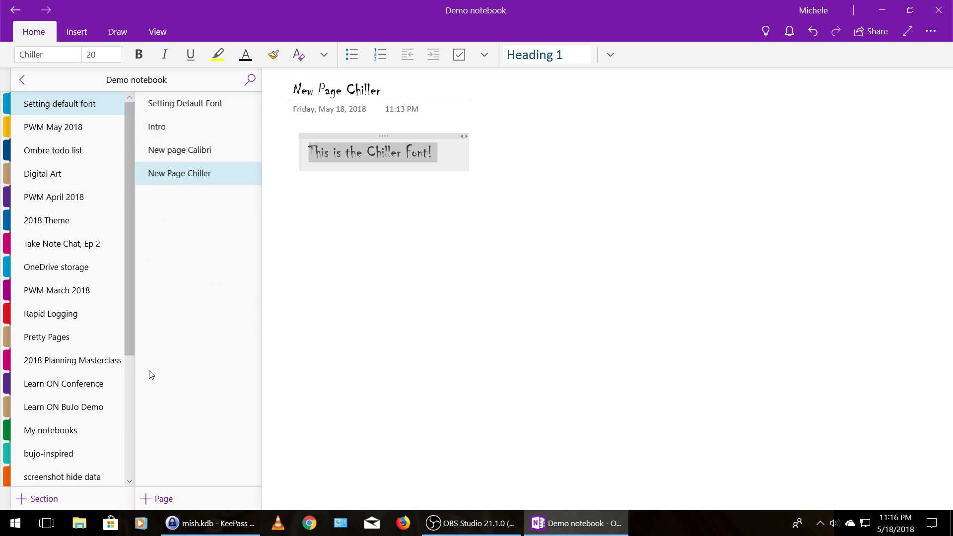
Step: Add a 'Back to Calibri!' page after New Page Chiller with the note 'Calibri size 12!' in Calibri 12
click(155, 499)
drag(193, 106, 188, 204)
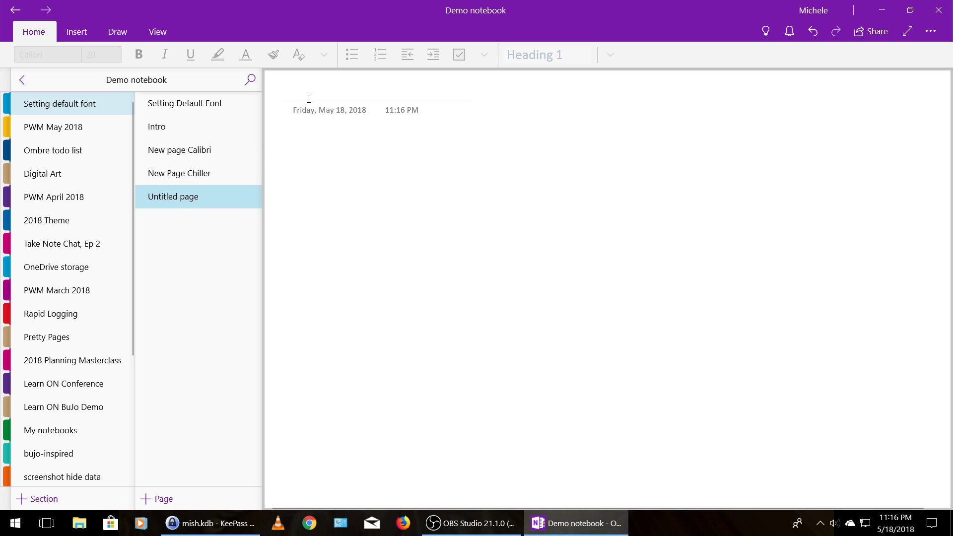
text(Back to Calibri!)
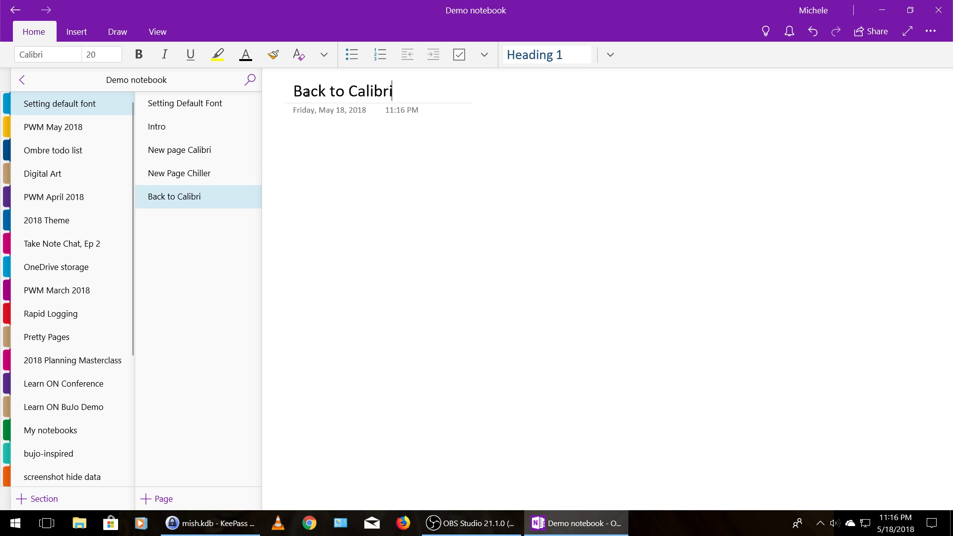
click(342, 158)
text(Calibri size 1)
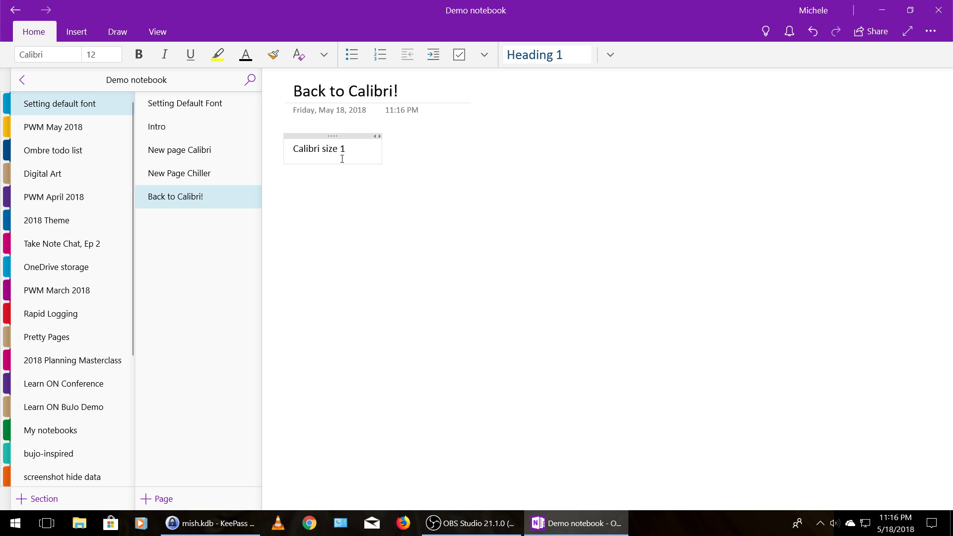
text(2!)
click(337, 135)
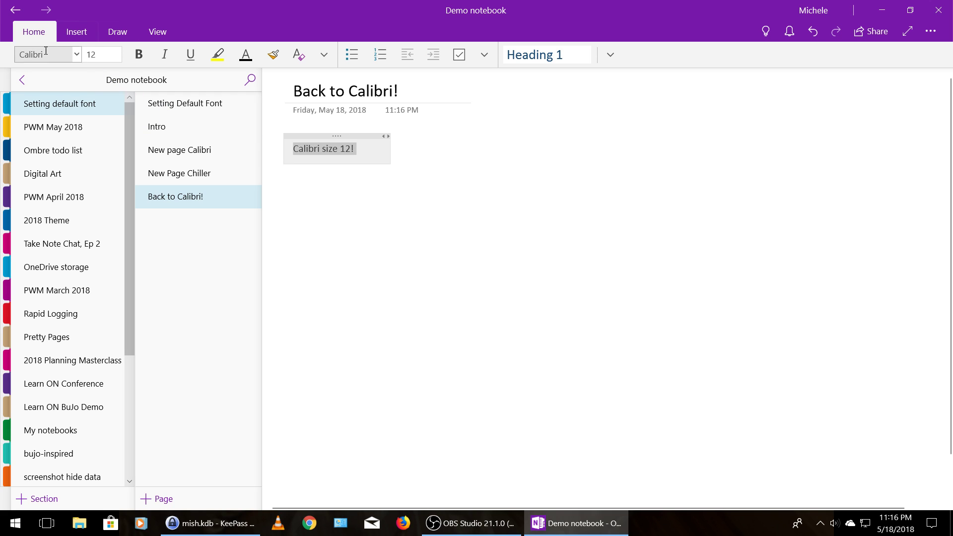